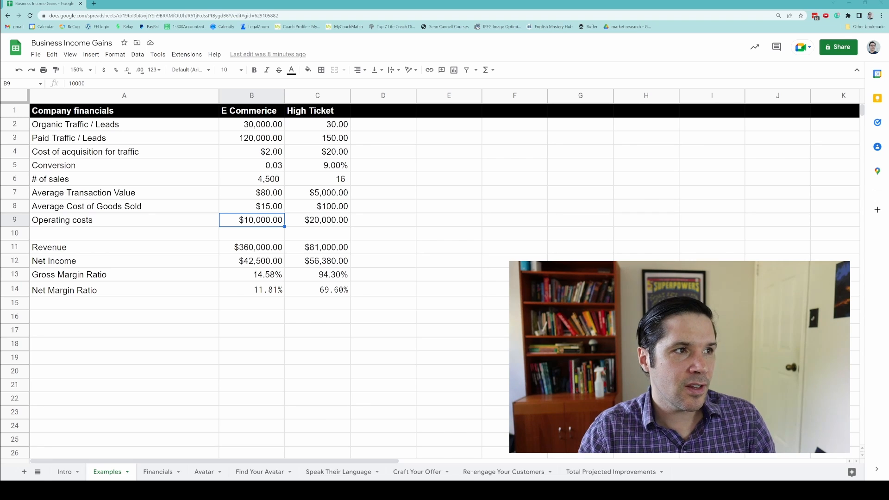
Step: Examine the E Commerce inputs on the Examples sheet, from organic traffic in B2 through operating costs in B9
left_click(254, 129)
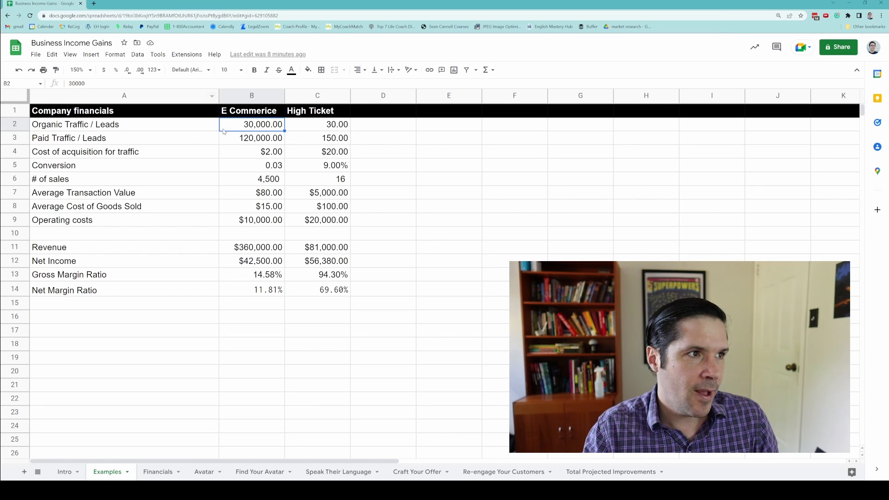
left_click(245, 142)
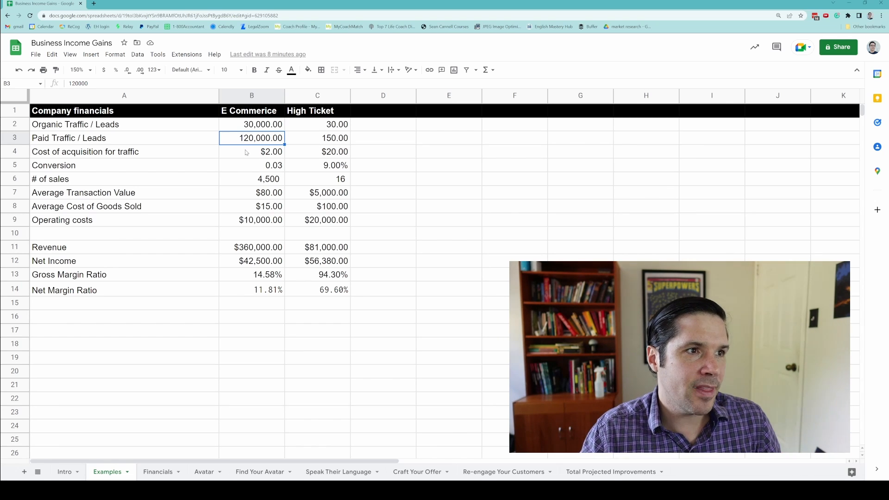
left_click(247, 153)
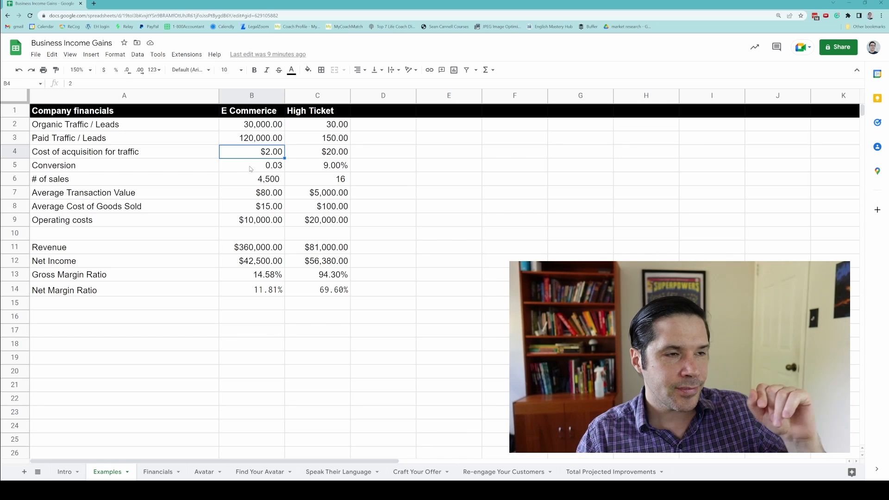
left_click(250, 169)
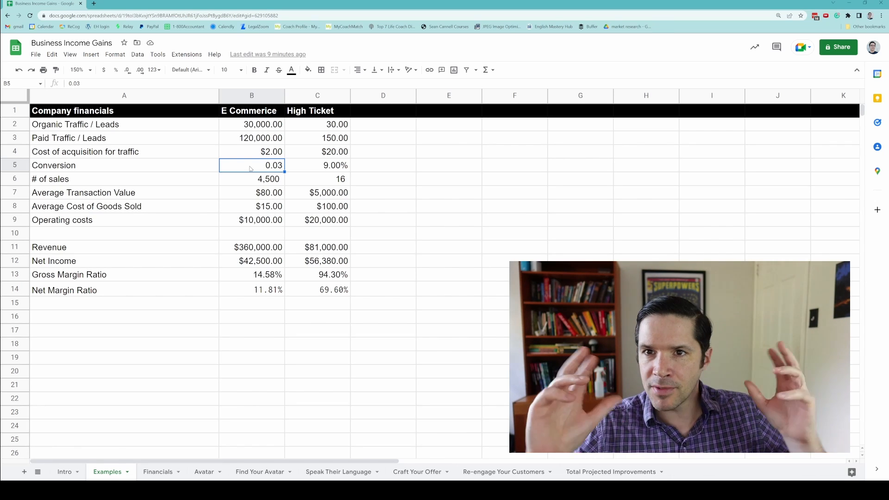
left_click(248, 179)
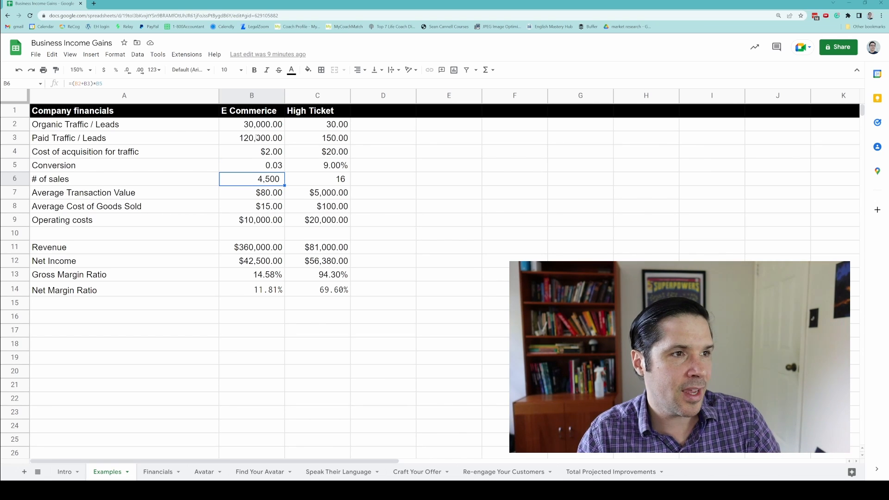
left_click(248, 197)
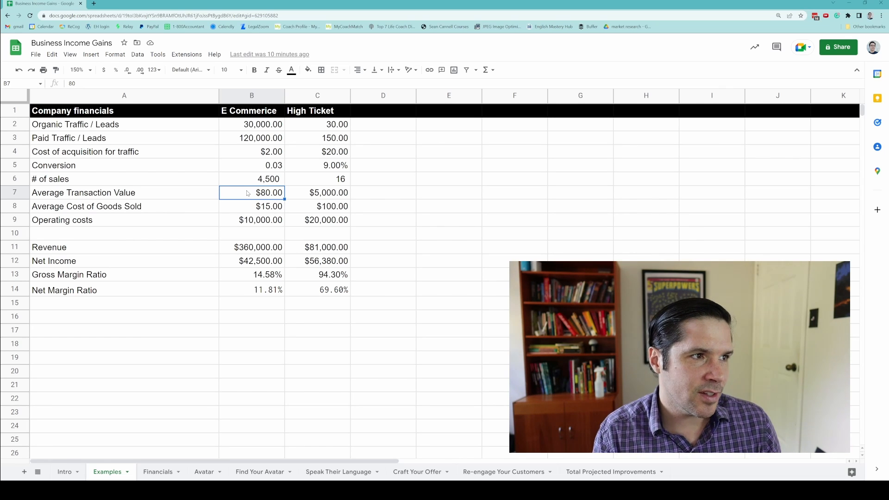
left_click(267, 209)
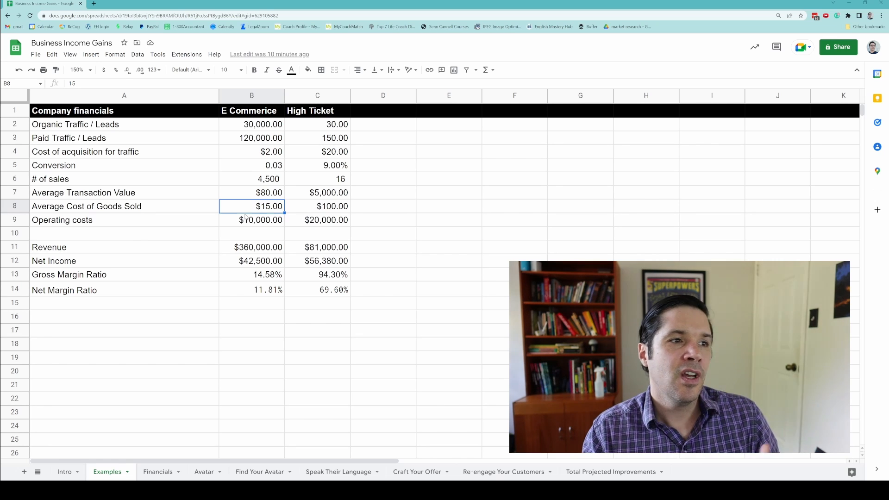
left_click(252, 221)
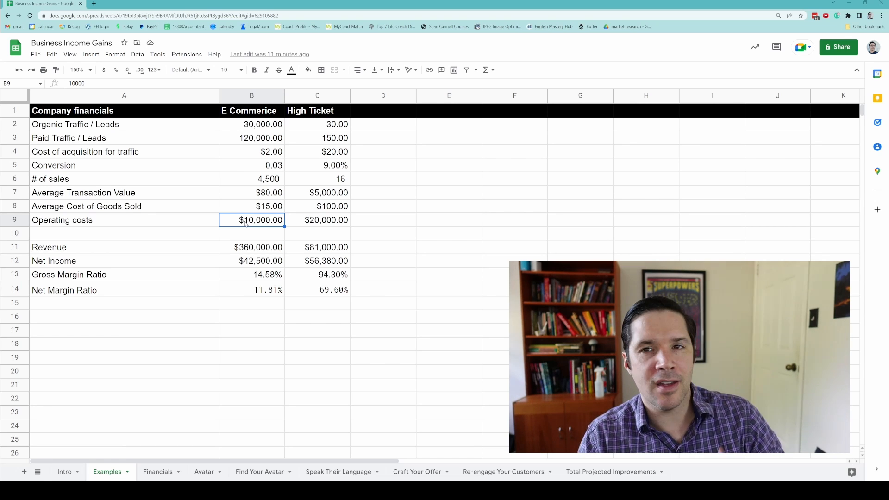
Step: Examine the E Commerce revenue, net income and margin ratio formulas, and compare them with the High Ticket margin ratios
left_click(277, 248)
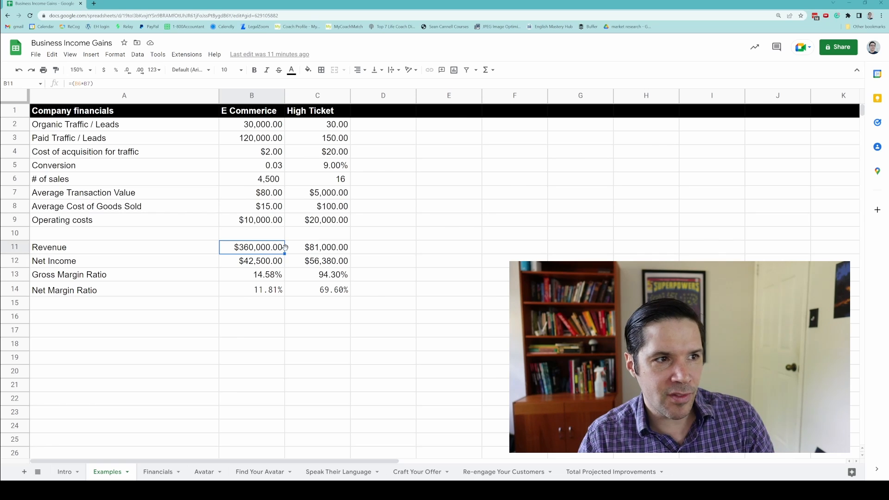
left_click(272, 262)
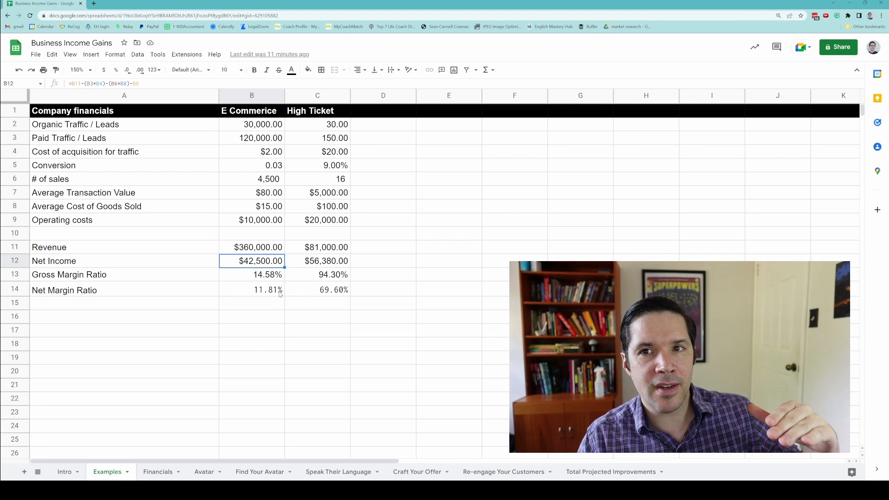
left_click(247, 168)
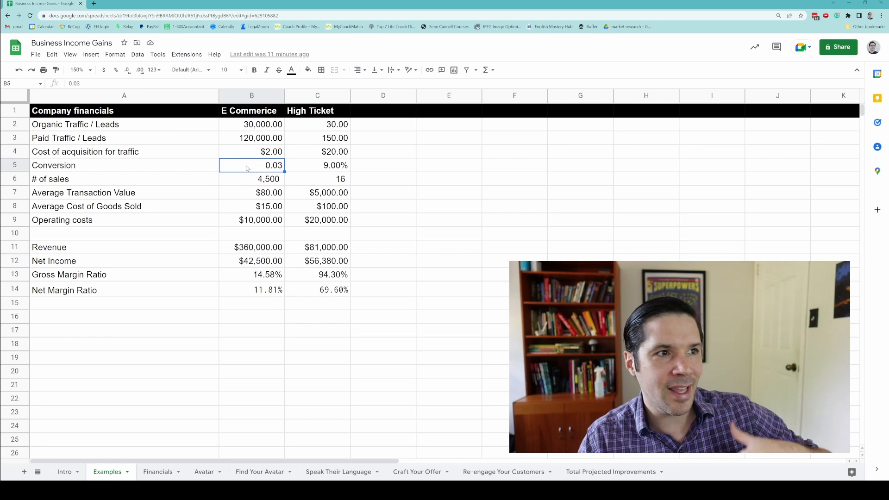
left_click(266, 266)
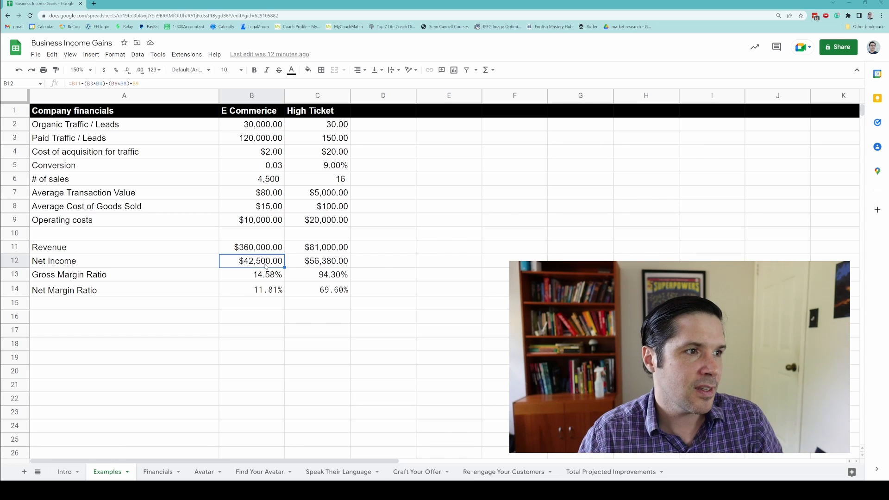
left_click(245, 280)
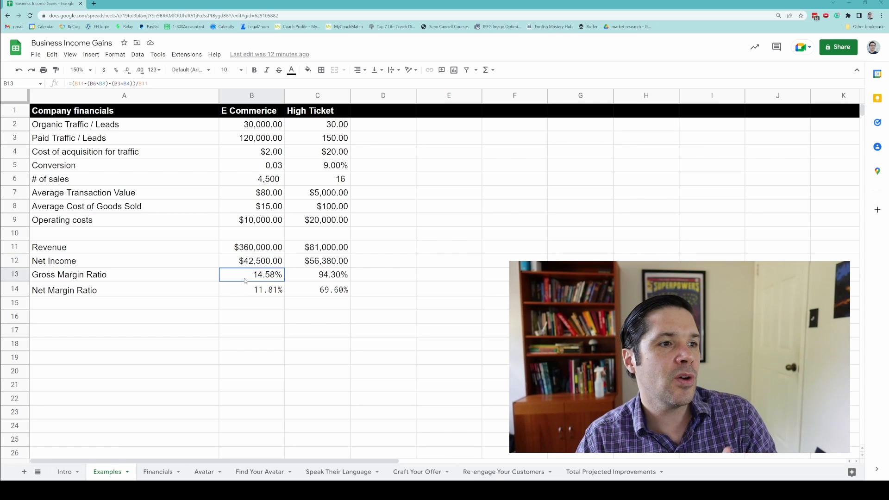
left_click(242, 290)
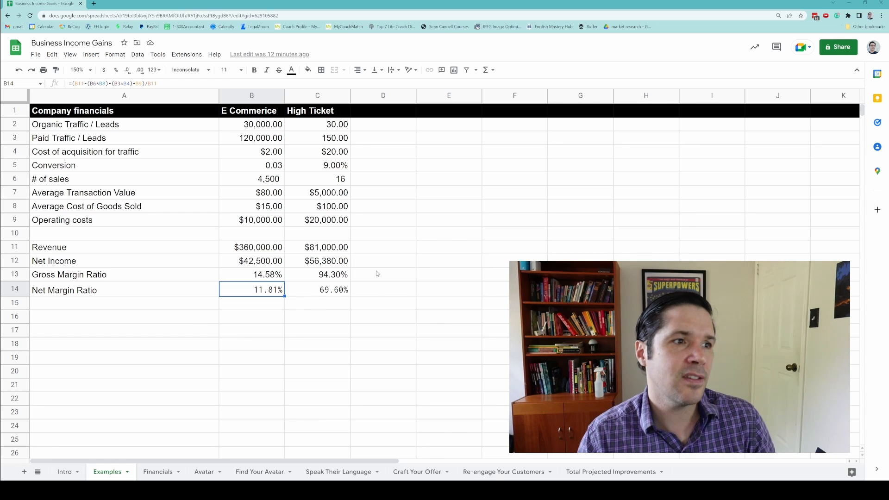
left_click(326, 277)
left_click(326, 291)
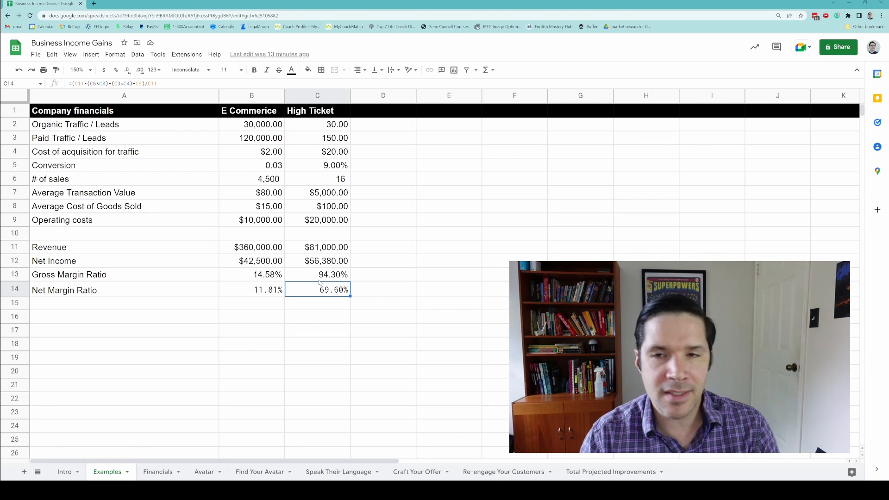
Step: Examine the High Ticket figures in column C, from organic leads through operating costs and net income
left_click(318, 125)
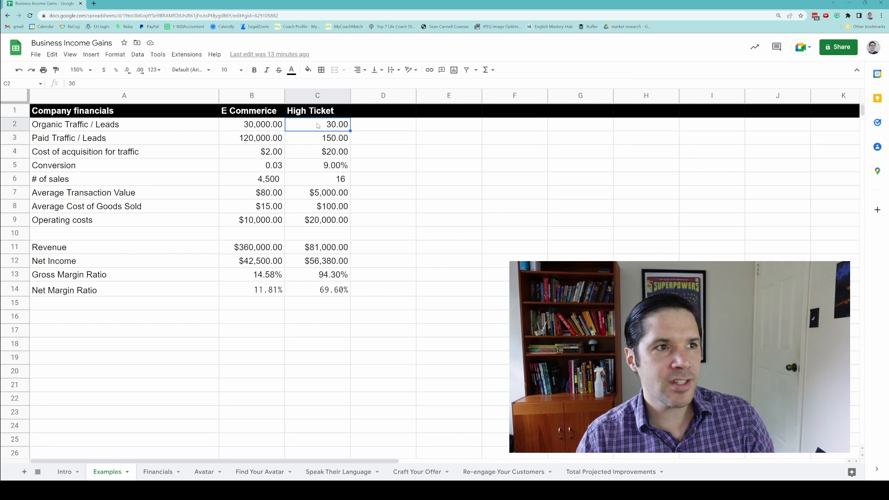
left_click(323, 141)
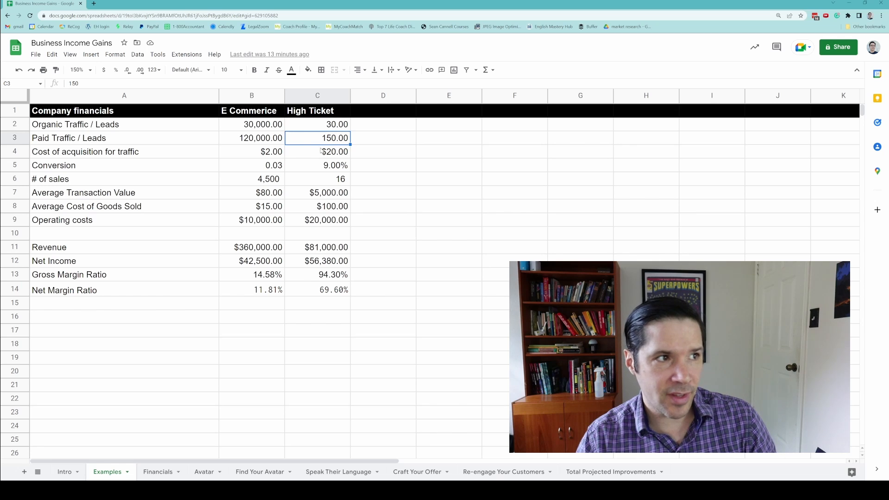
left_click(321, 152)
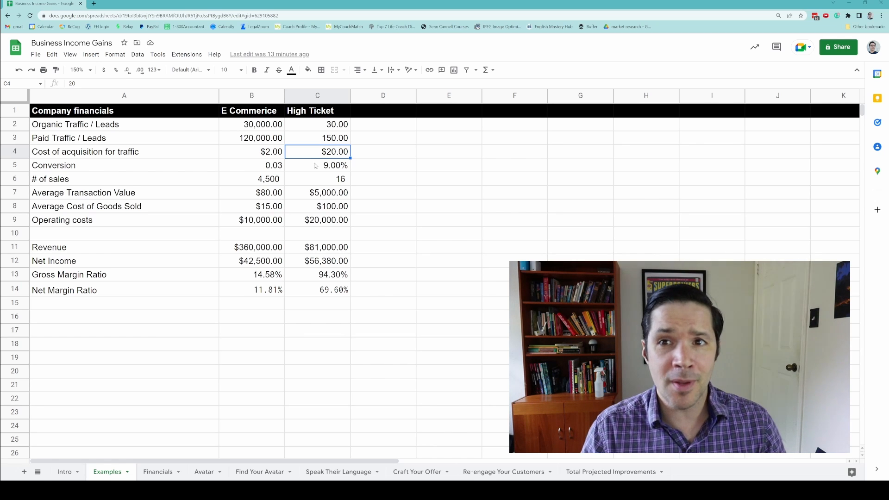
left_click(316, 166)
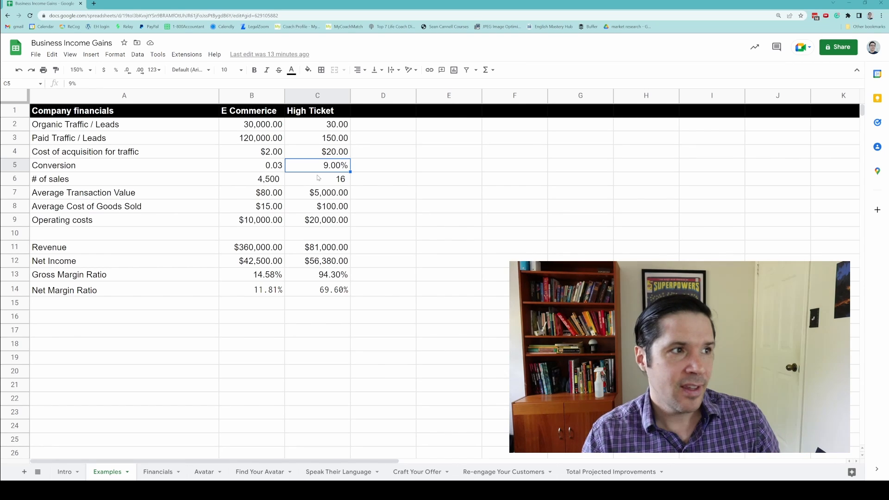
left_click(319, 182)
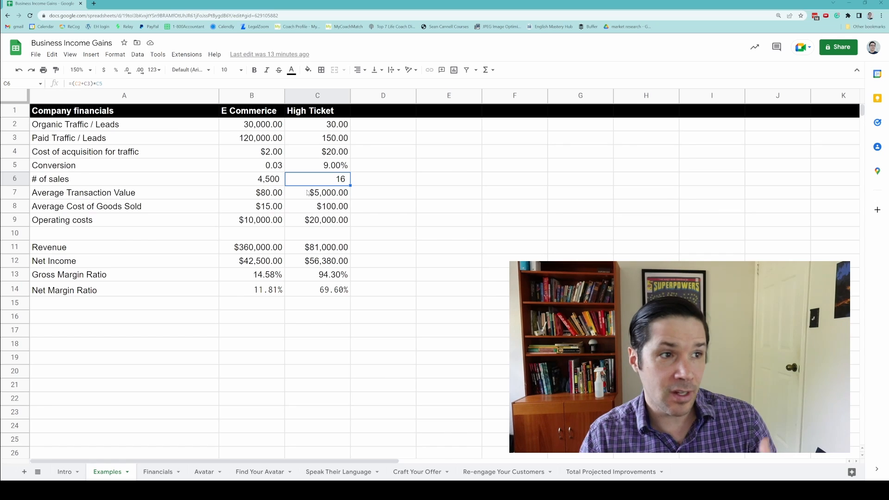
left_click(308, 195)
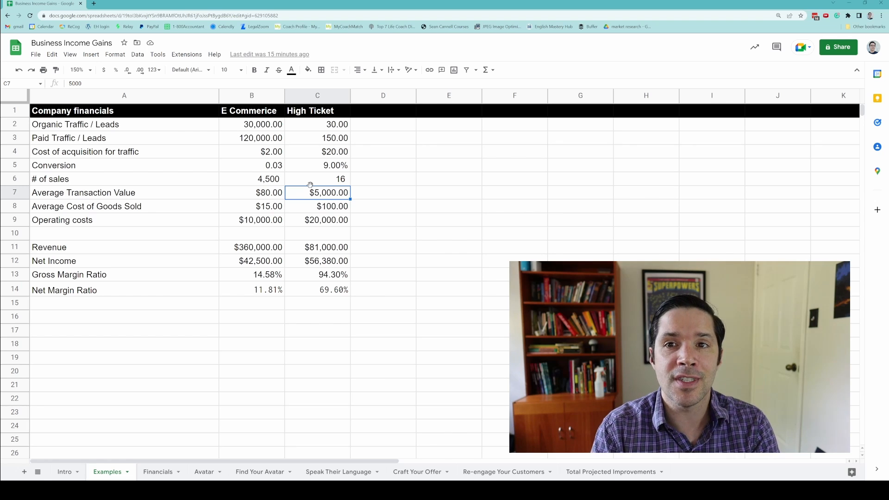
left_click(337, 211)
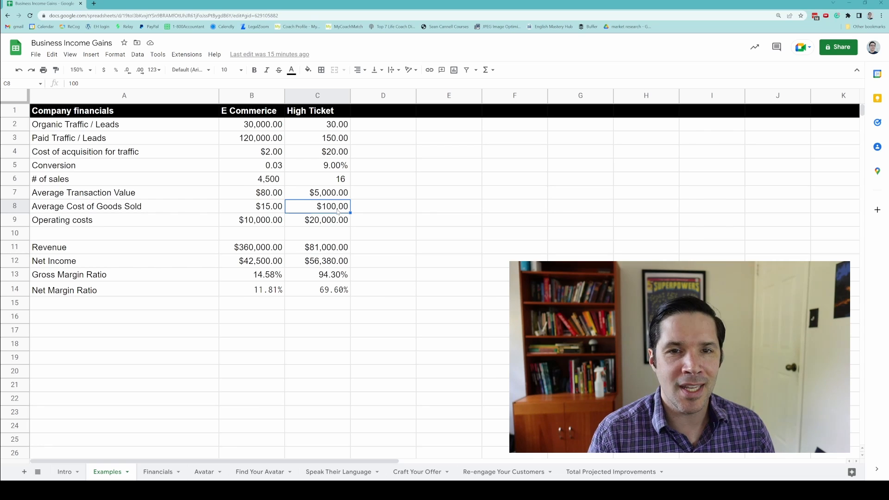
left_click(338, 220)
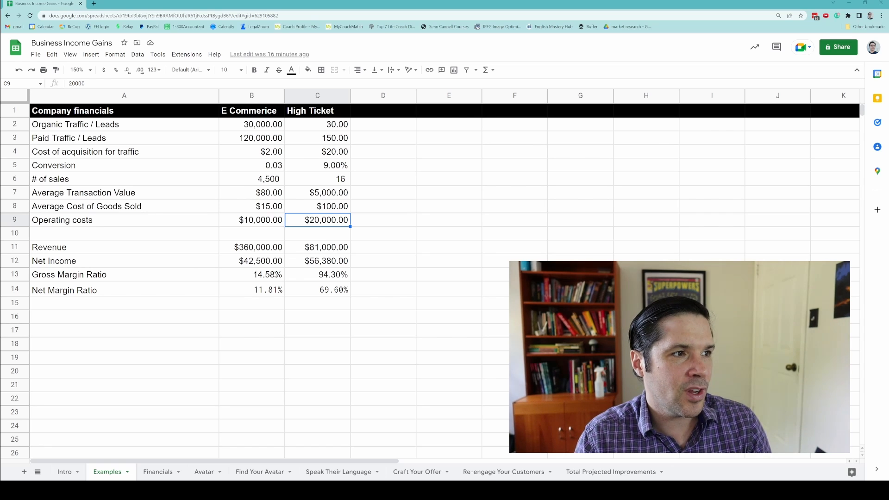
left_click(331, 265)
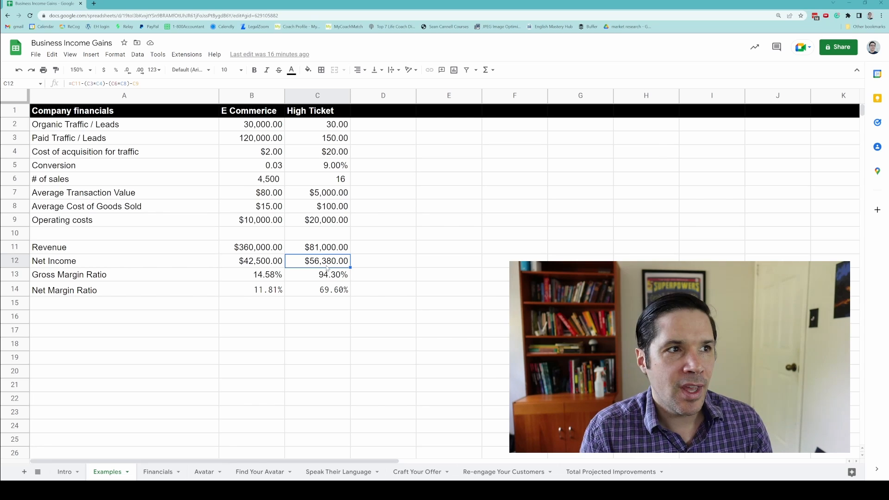
Step: Highlight the E Commerce figures in B2:B12 and open the Financials sheet
left_click(256, 127, "shift")
left_click(255, 127)
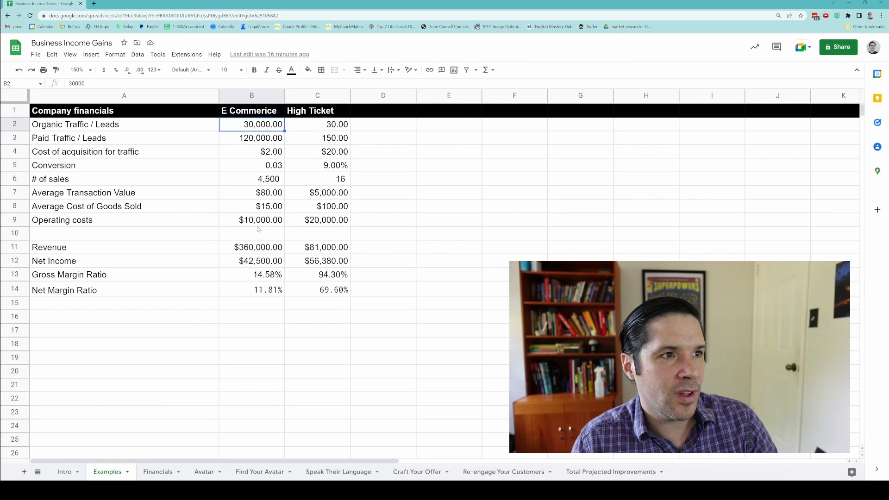
left_click(259, 261, "shift")
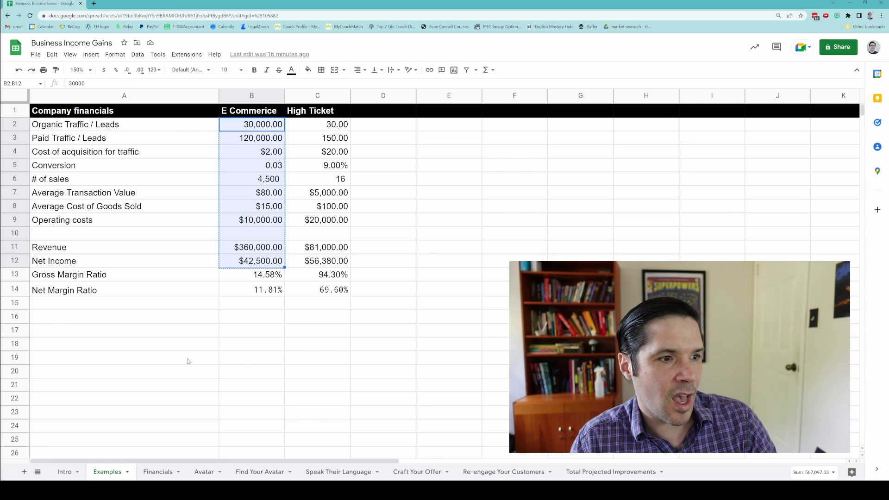
left_click(157, 472)
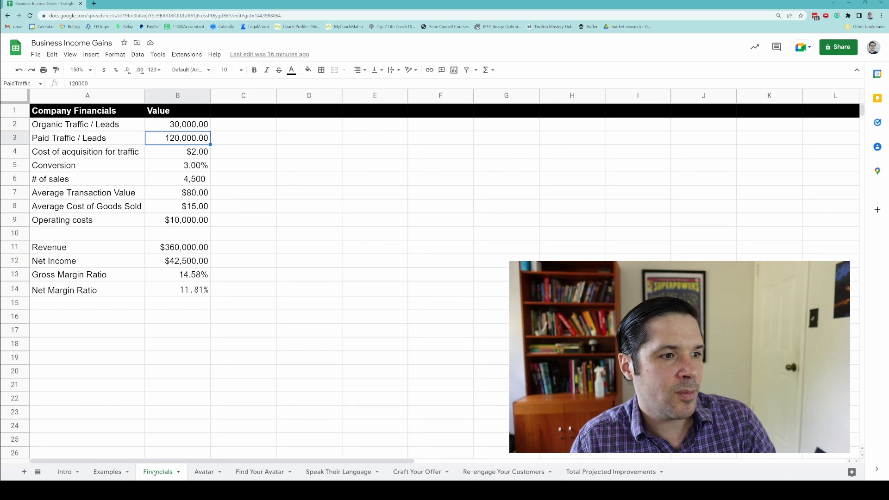
Step: Set the Conversion value on the Financials sheet to 2%
left_click(206, 194)
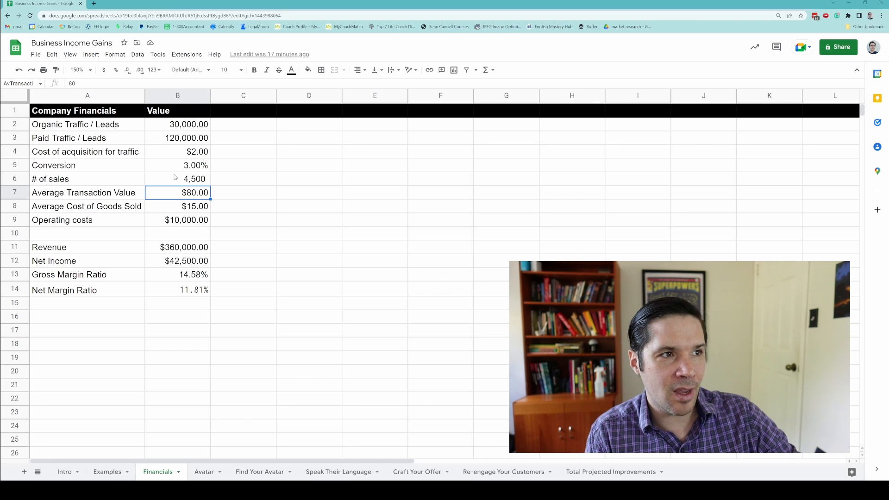
left_click(172, 167)
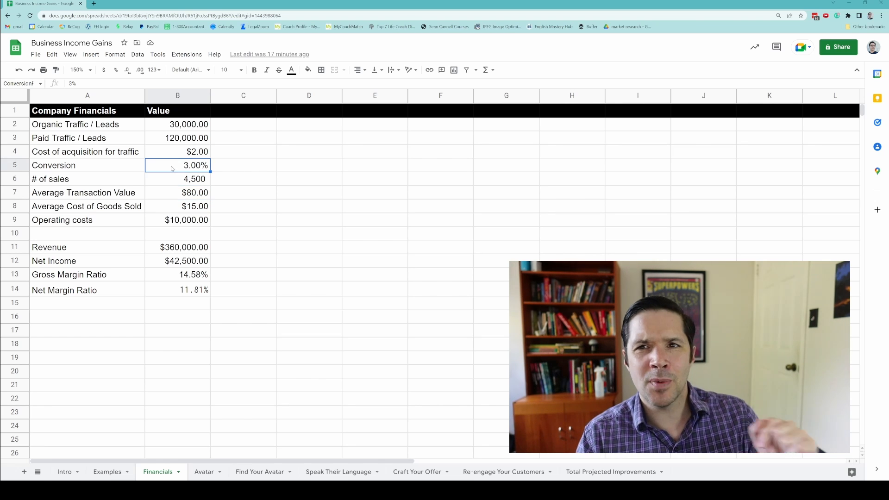
double_click(195, 165)
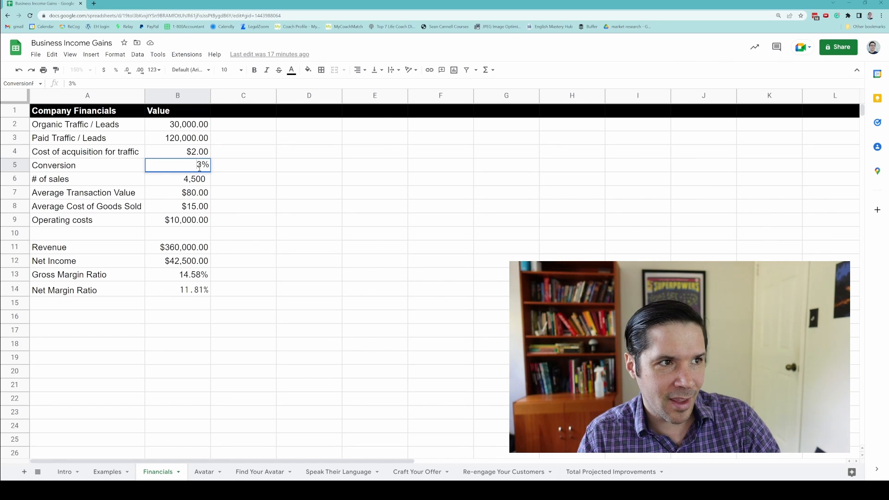
left_click_drag(197, 165, 201, 165)
type("2")
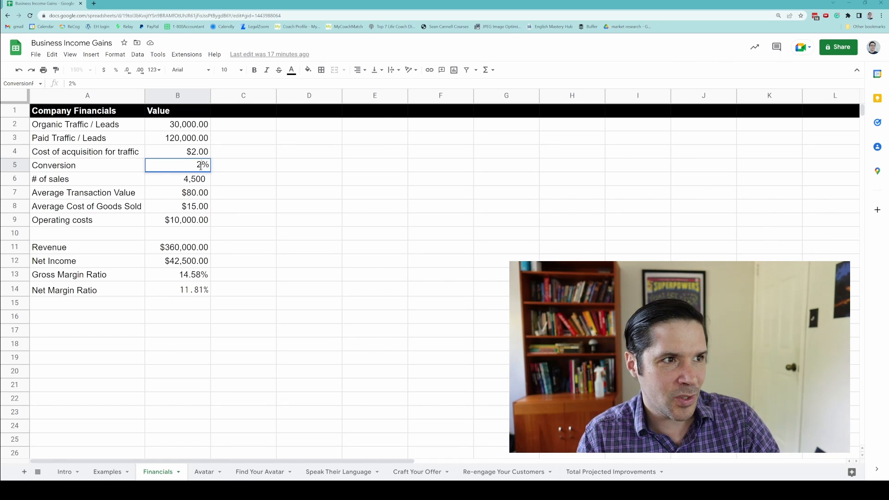
key("Return")
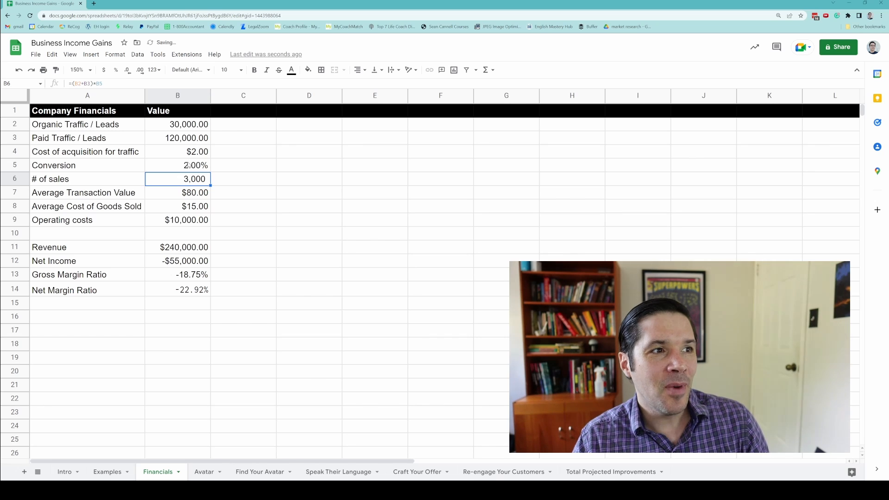
Step: Check the traffic acquisition cost and undo the conversion rate change
double_click(191, 165)
left_click(197, 154)
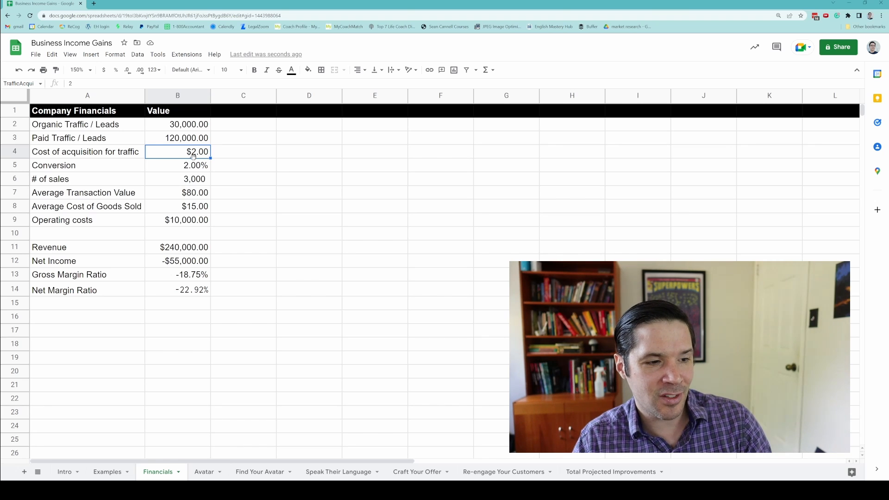
left_click(258, 157)
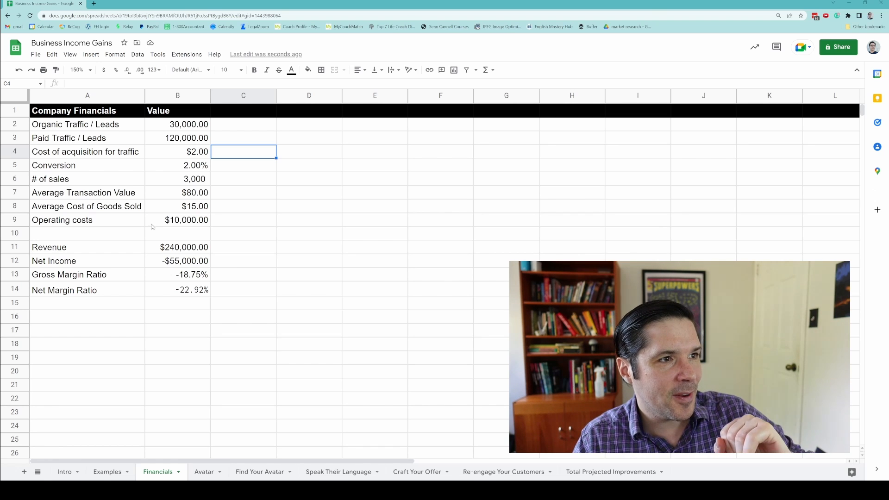
key("ctrl+z")
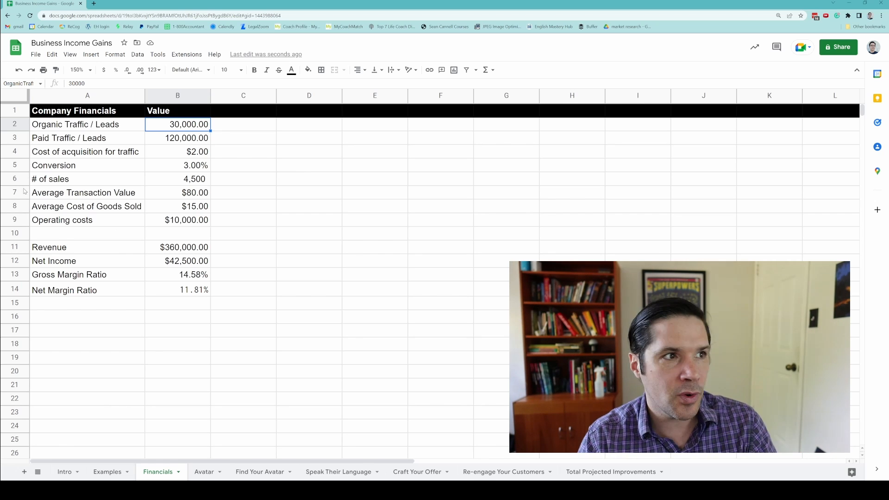
Step: Try an Organic Traffic / Leads value of 33,000 on the Financials sheet, and undo that change
double_click(176, 125)
left_click_drag(194, 124, 190, 124)
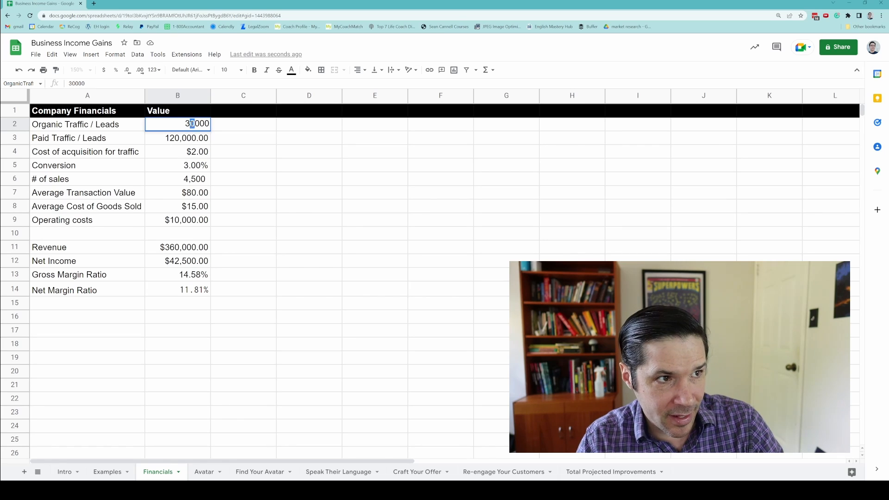
type("3")
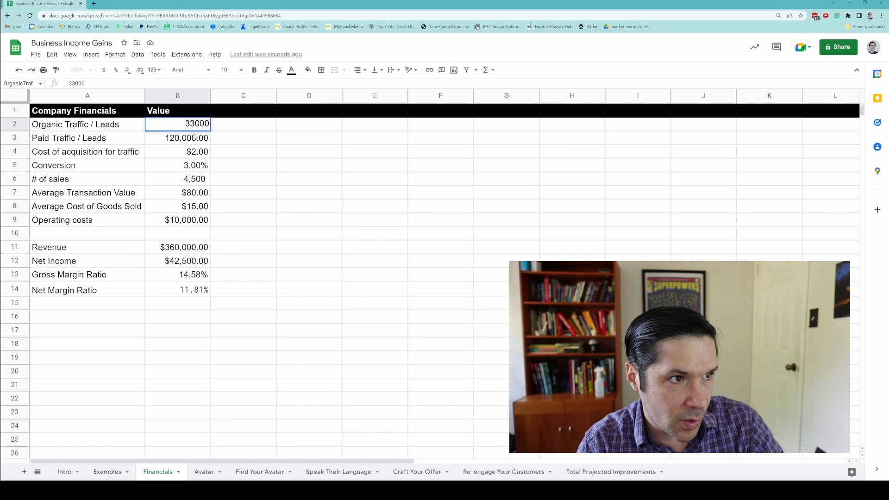
key("Return")
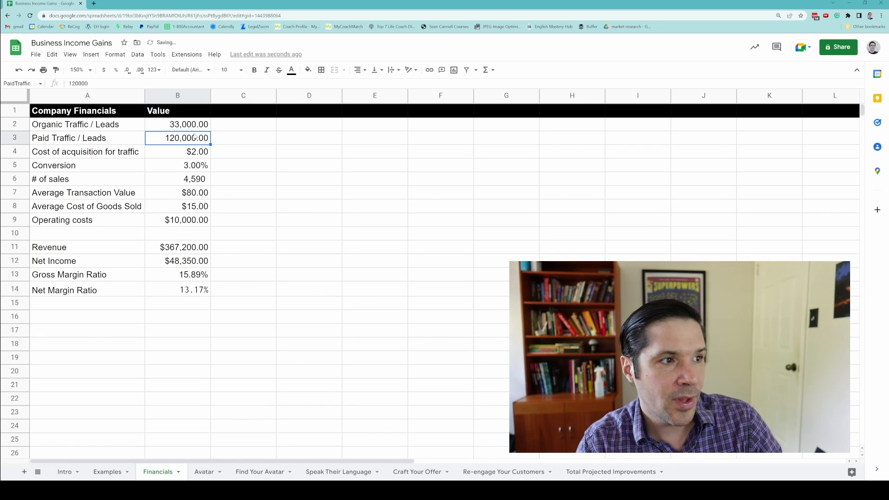
key("ctrl+z")
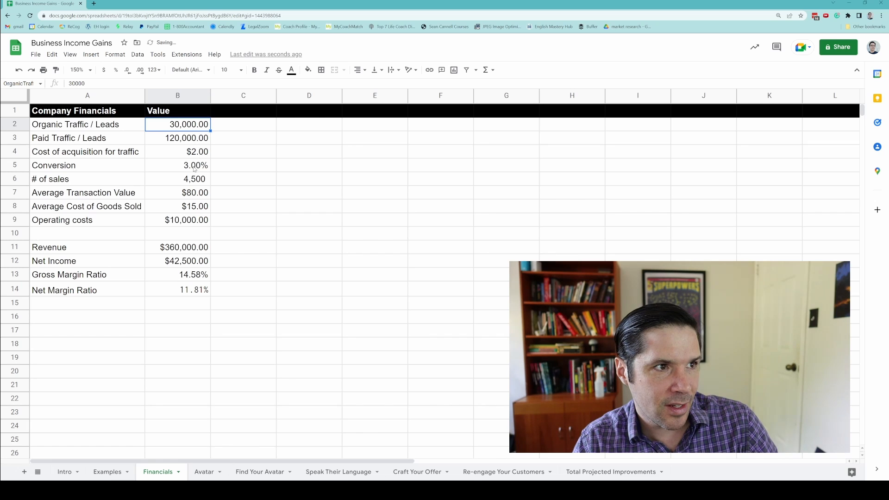
Step: Try a Conversion value of 3.1% in the company financials, and undo that change
left_click(197, 165)
double_click(197, 165)
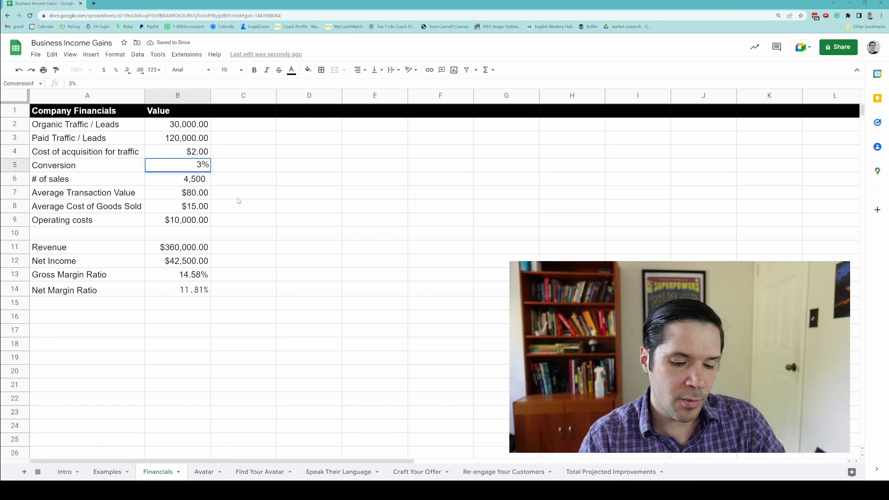
type(".1")
key("Return")
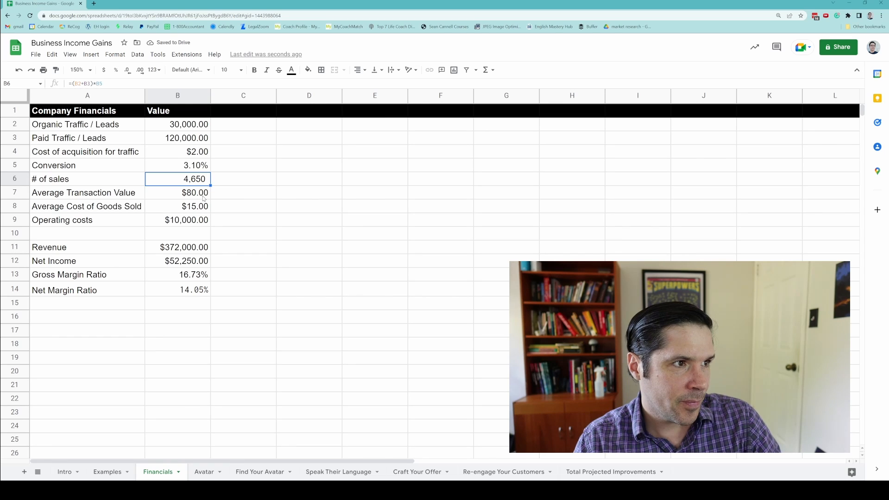
key("ctrl+z")
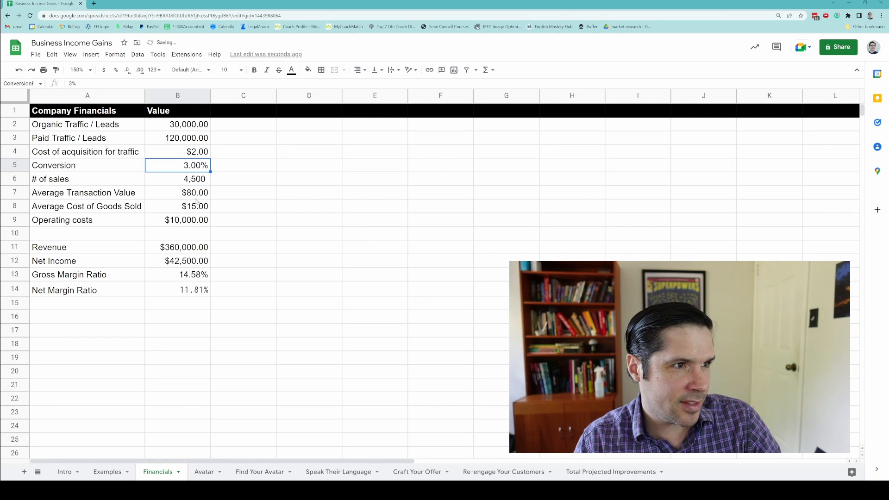
Step: Set the Cost of acquisition for traffic in the company financials to $1.95
double_click(203, 152)
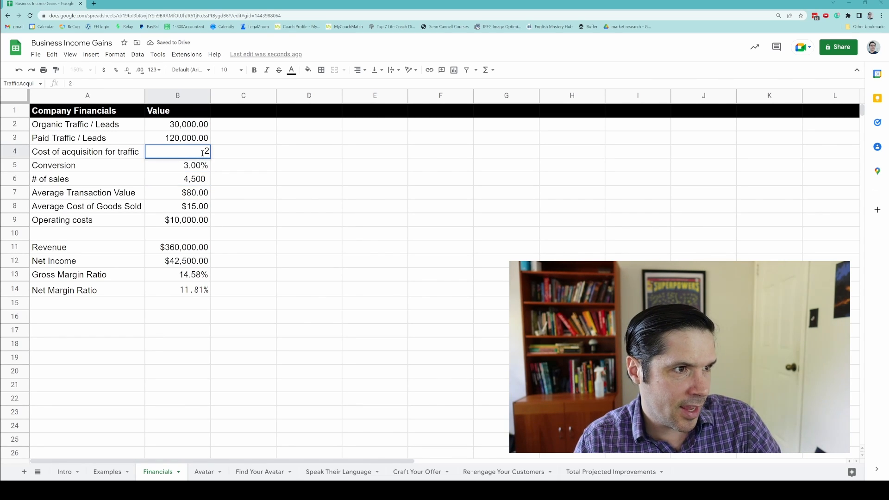
key("BackSpace")
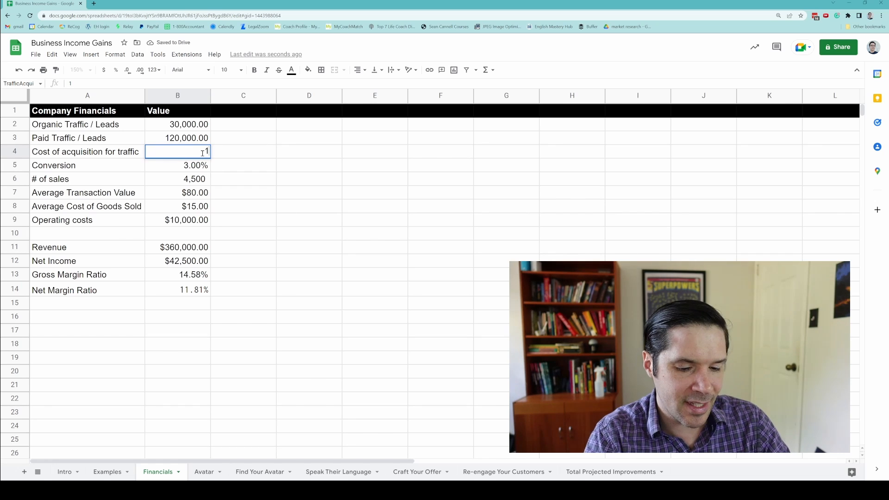
type("1.95")
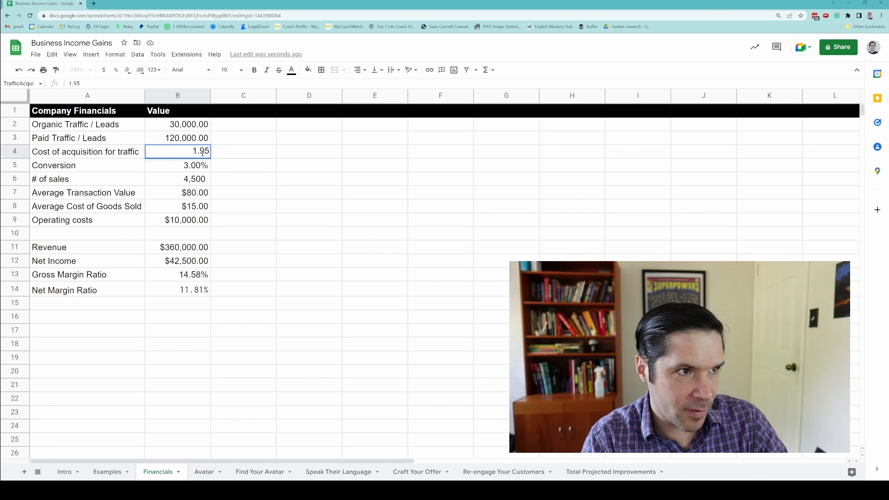
key("Return")
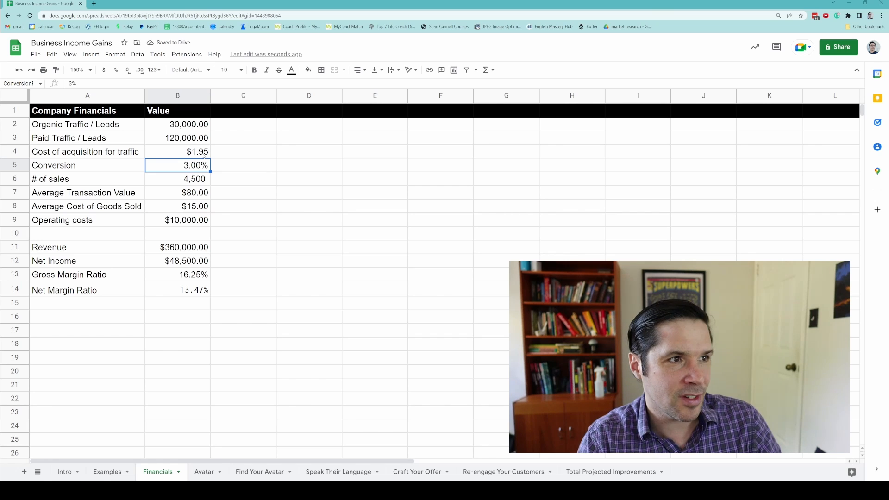
Step: Set the Organic Traffic / Leads value in the company financials to 33,000
double_click(176, 124)
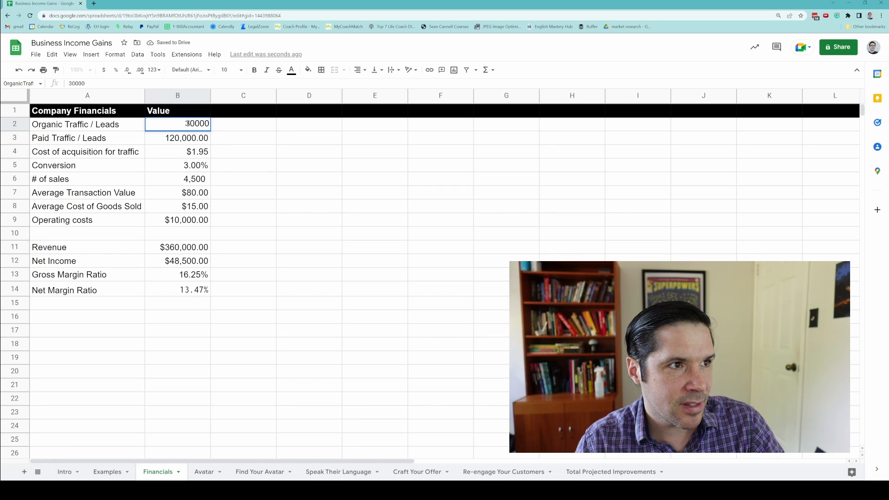
key("BackSpace")
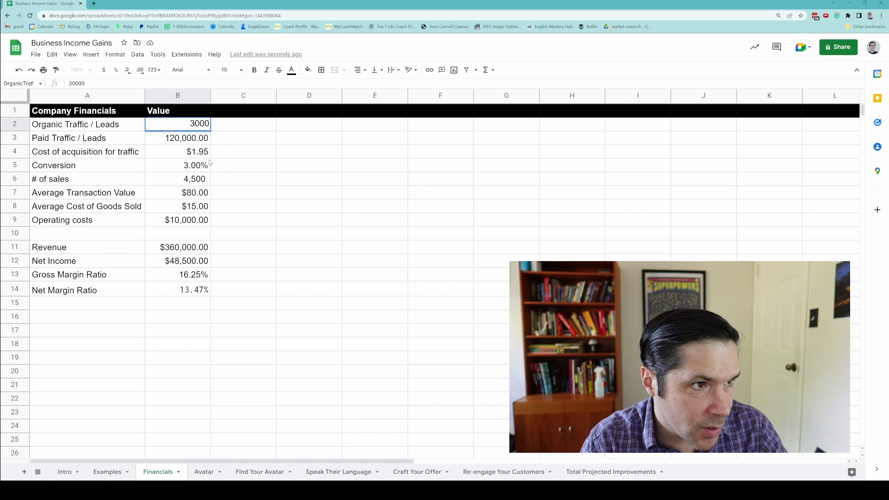
type("3")
key("Return")
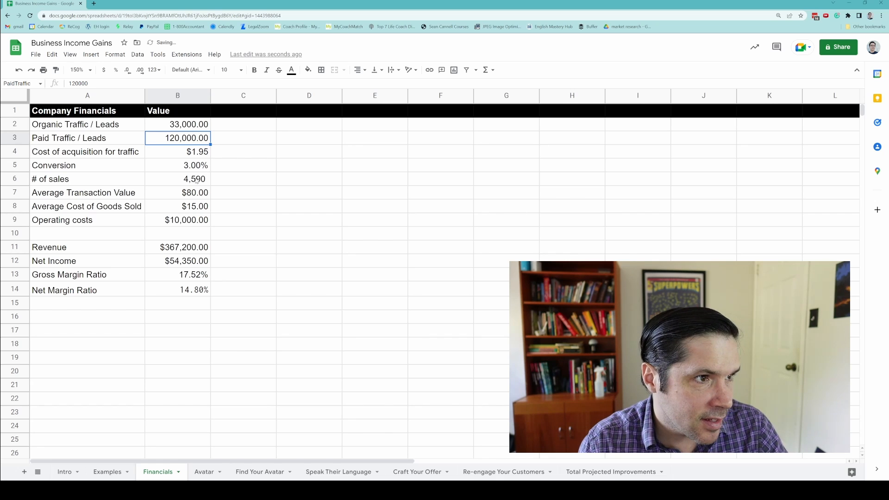
Step: Set the Conversion value in the company financials to 3.1%
double_click(195, 167)
type(".1")
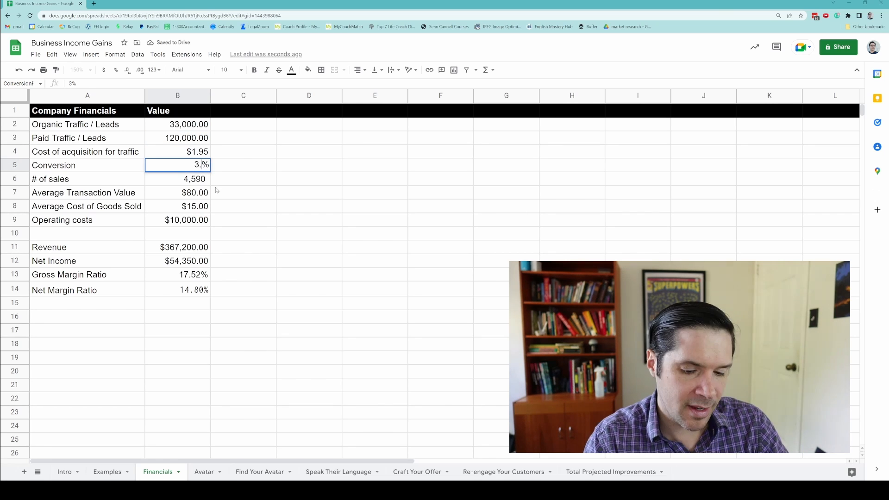
key("Return")
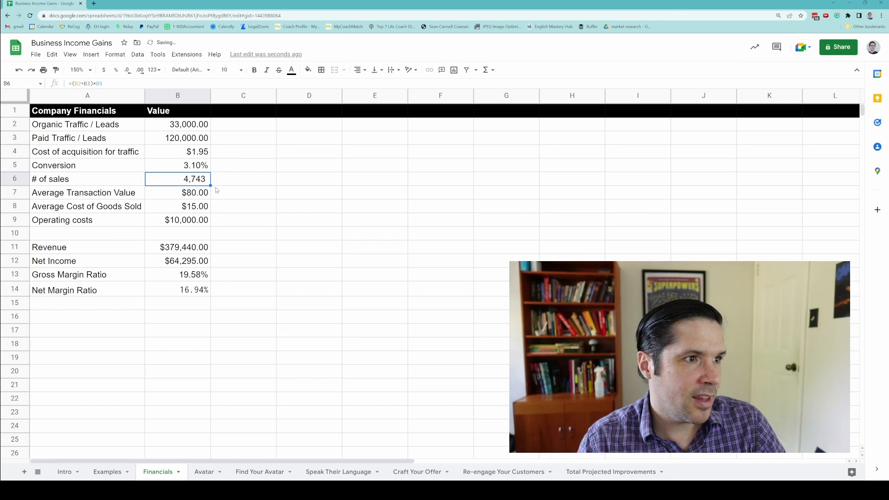